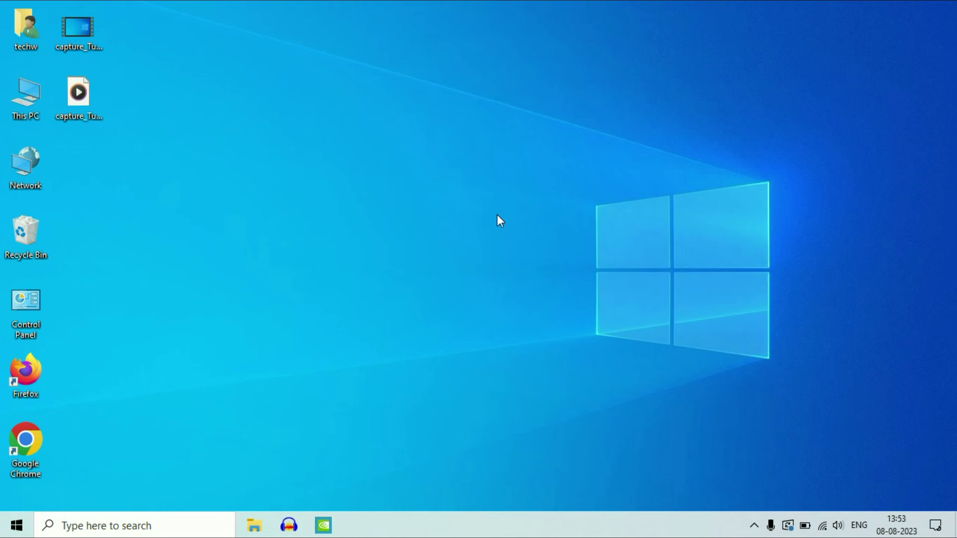
Step: Launch NVIDIA Control Panel, minimize it, and check the desktop right-click menu
click(323, 525)
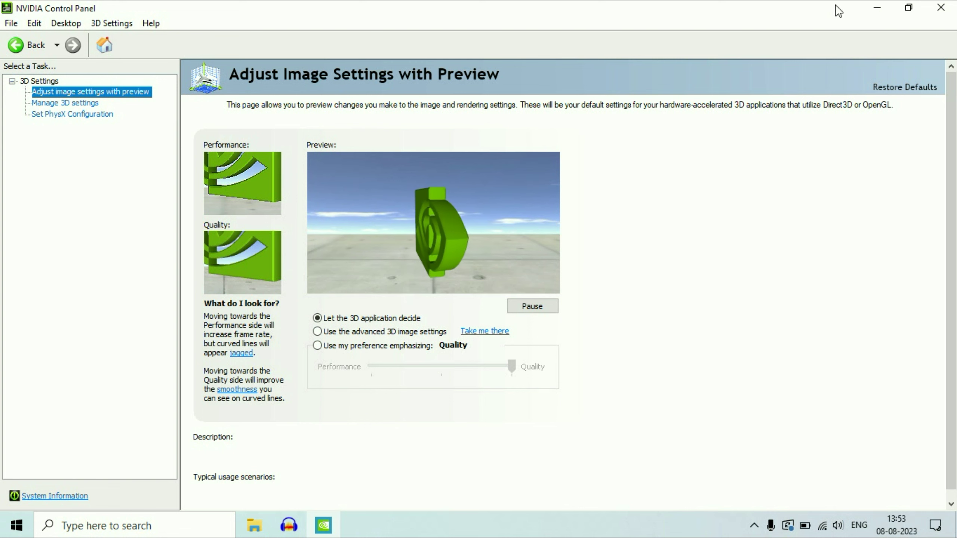
click(877, 8)
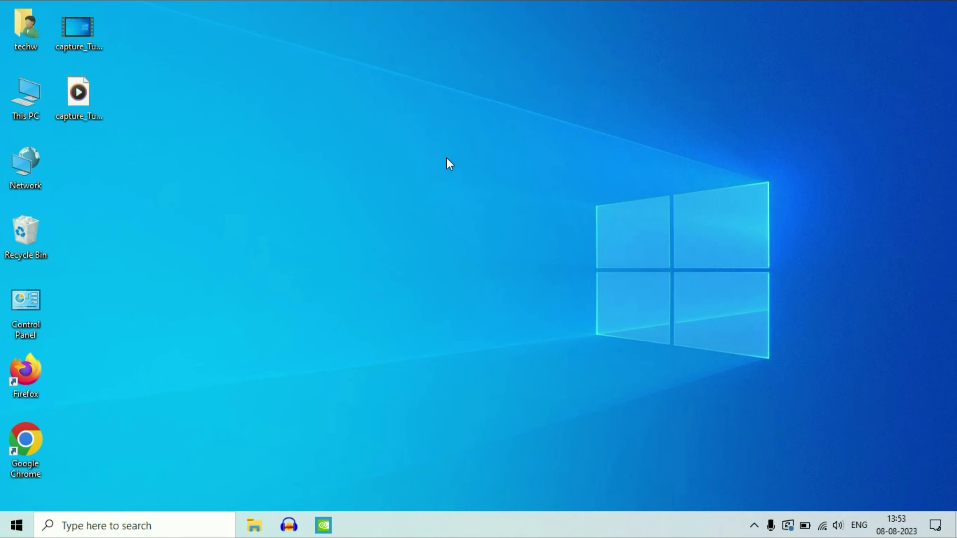
right_click(478, 192)
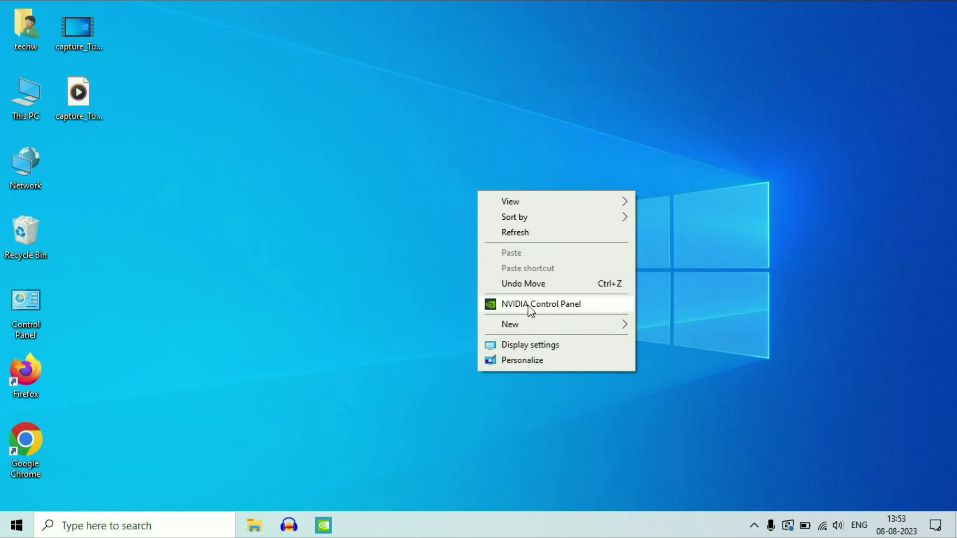
click(709, 282)
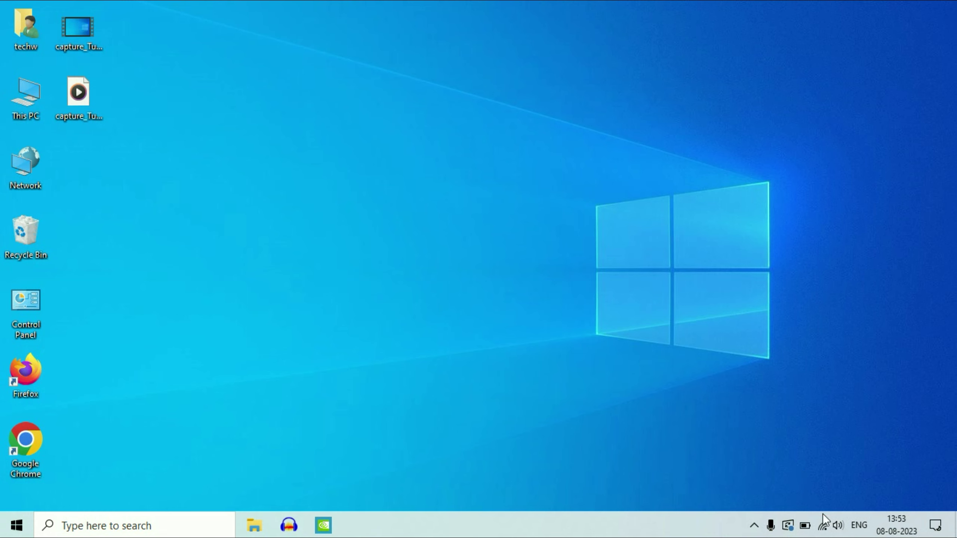
Step: Check the NVIDIA tray icon menu, then reopen NVIDIA Control Panel from the taskbar
click(754, 526)
right_click(768, 468)
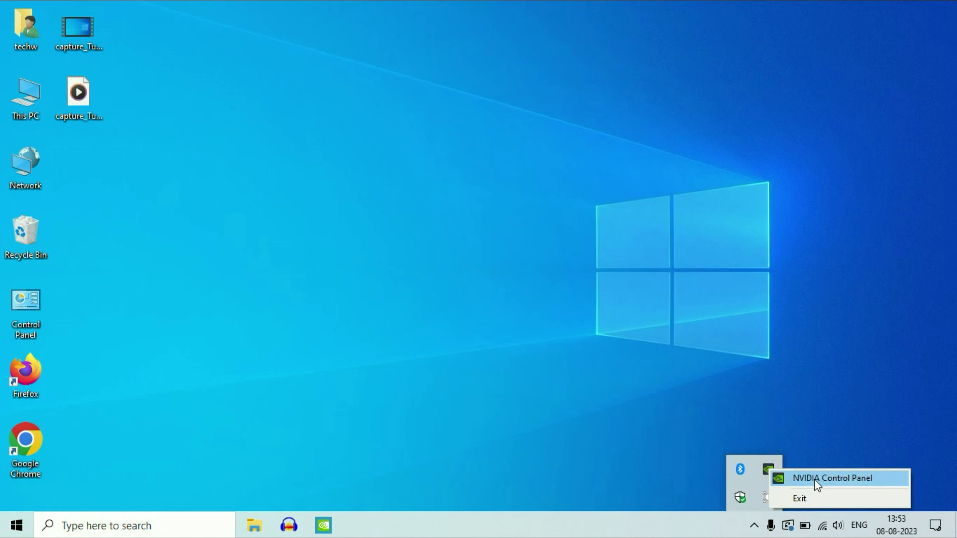
click(645, 308)
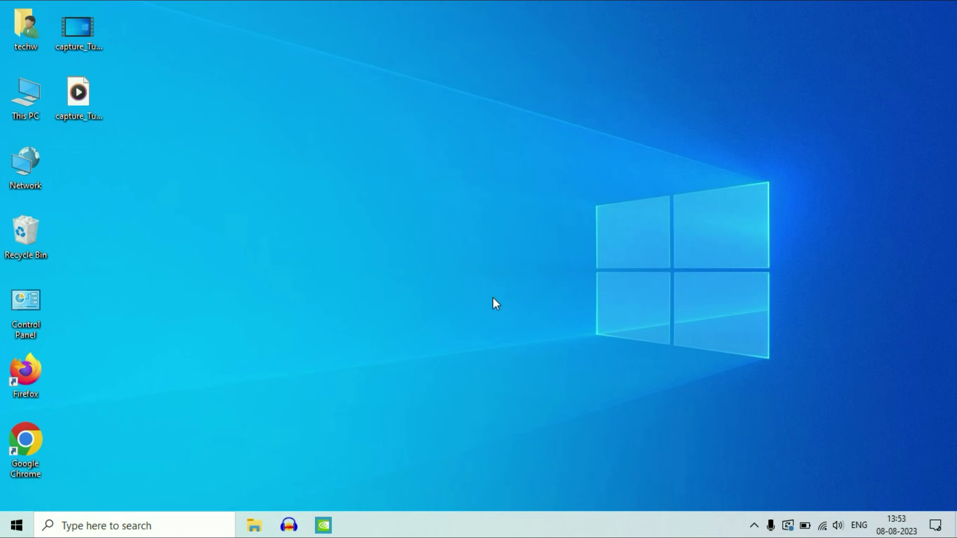
click(324, 525)
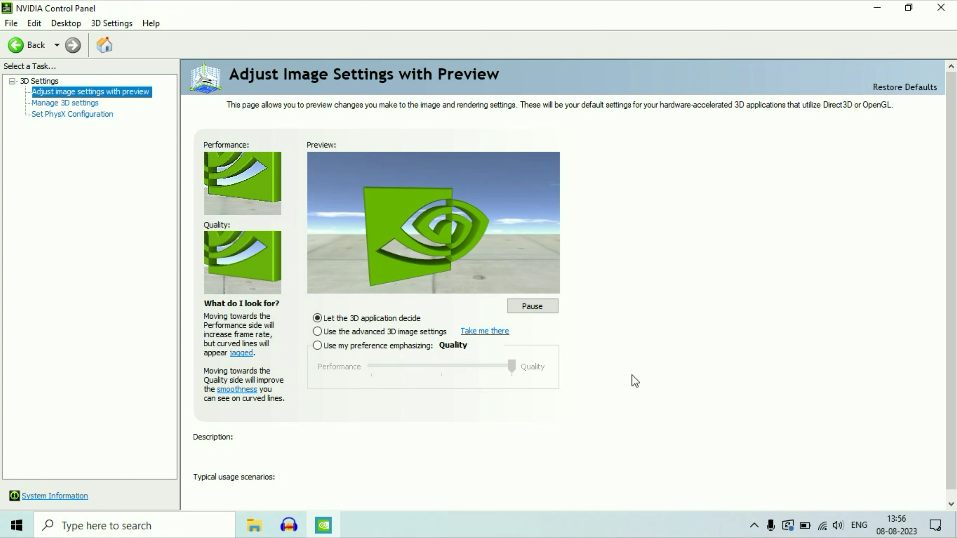
Step: Apply 'Use the advanced 3D image settings' and go to the Manage 3D settings page
click(318, 332)
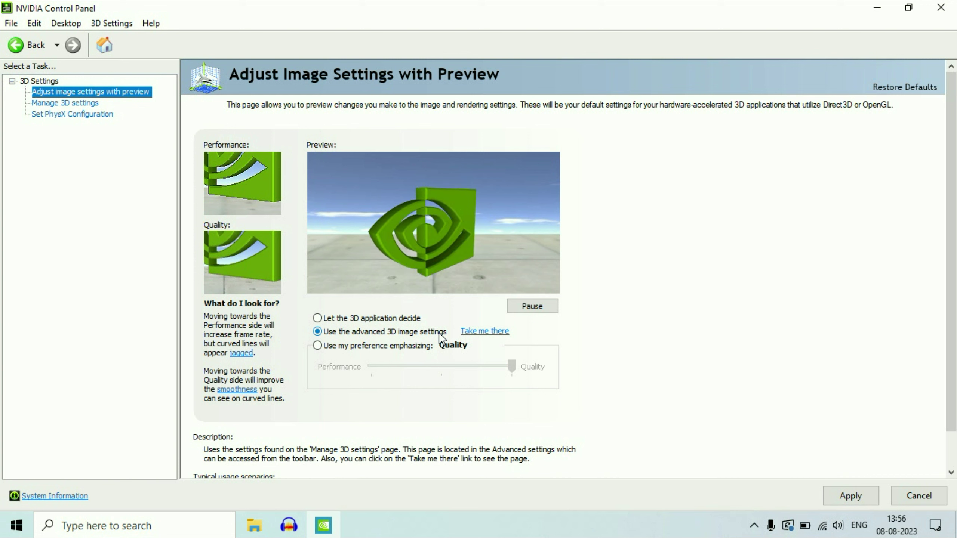
click(846, 495)
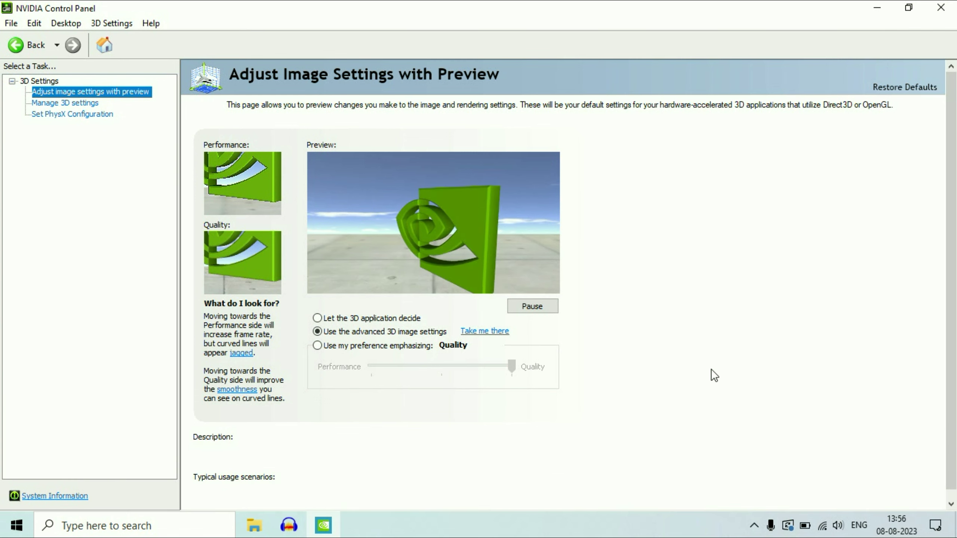
click(64, 105)
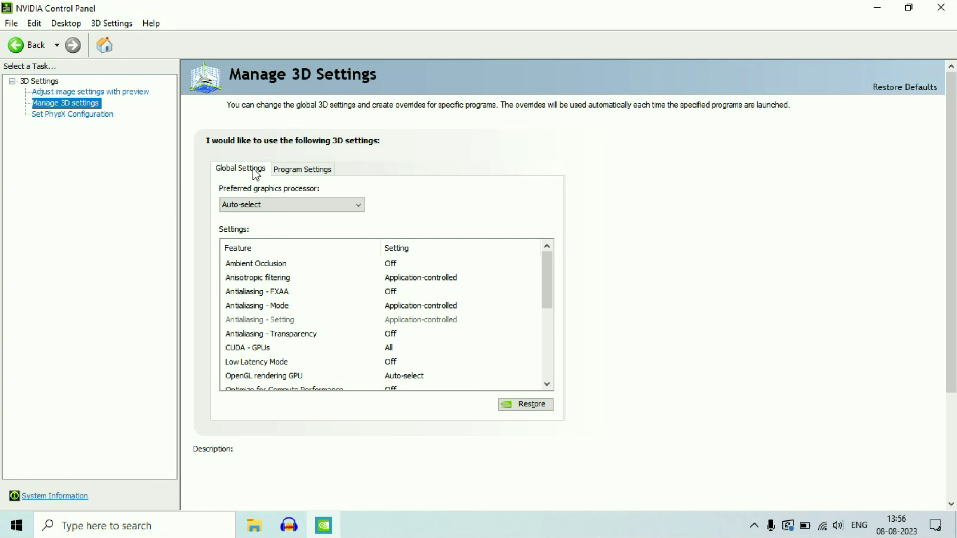
Step: Set and apply High-performance NVIDIA processor globally, then open the PhysX processor list
click(356, 207)
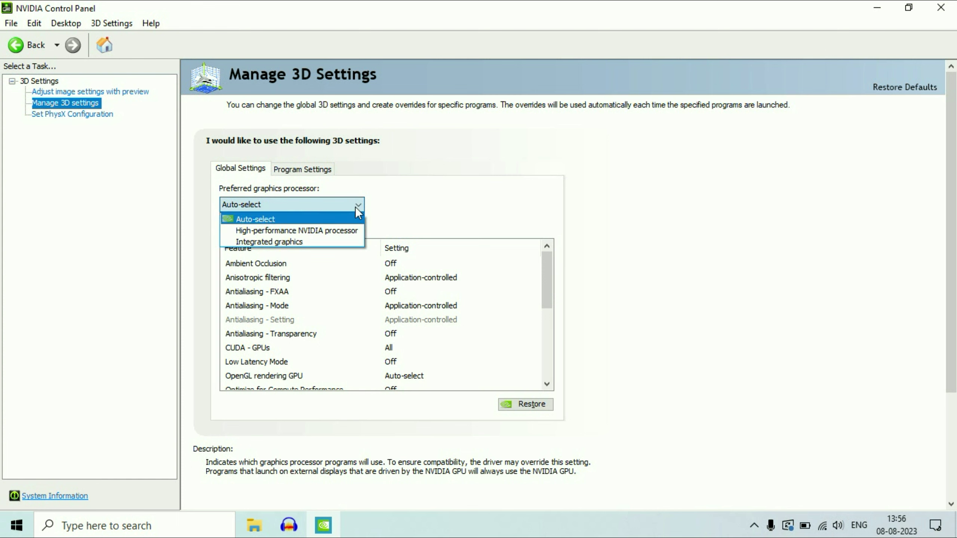
click(325, 229)
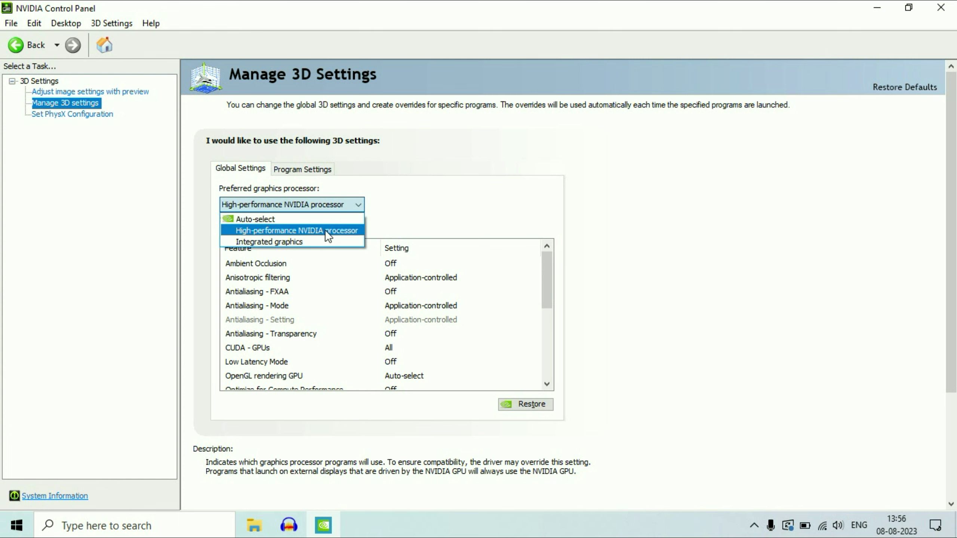
click(852, 496)
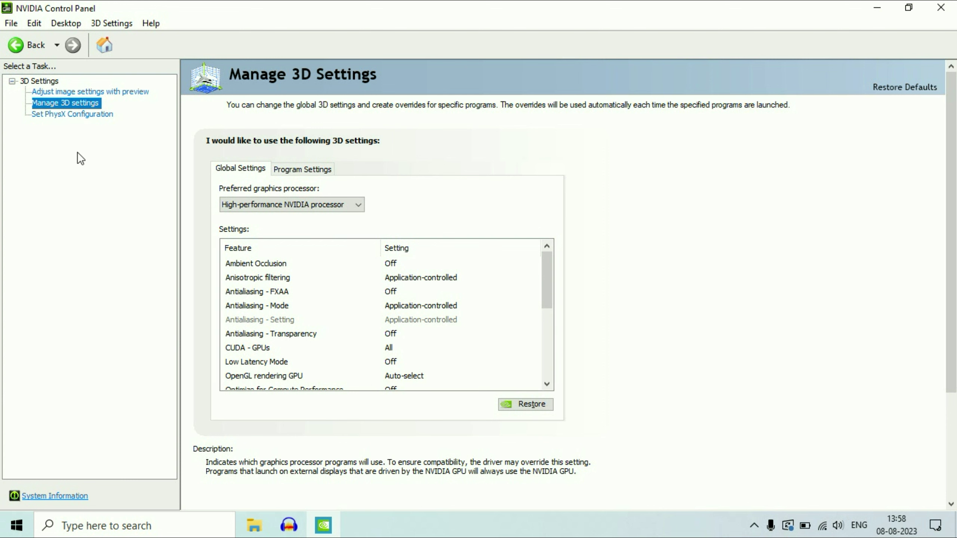
click(59, 117)
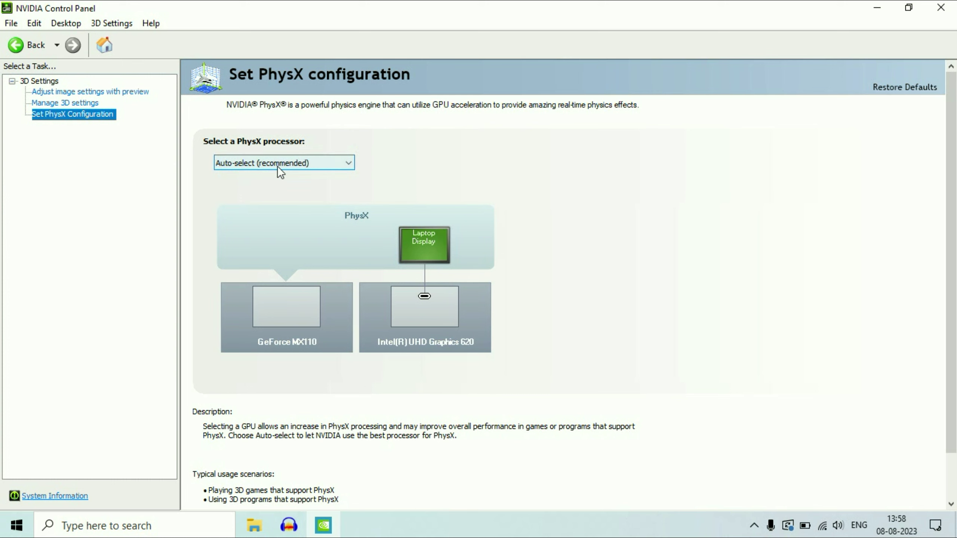
click(347, 164)
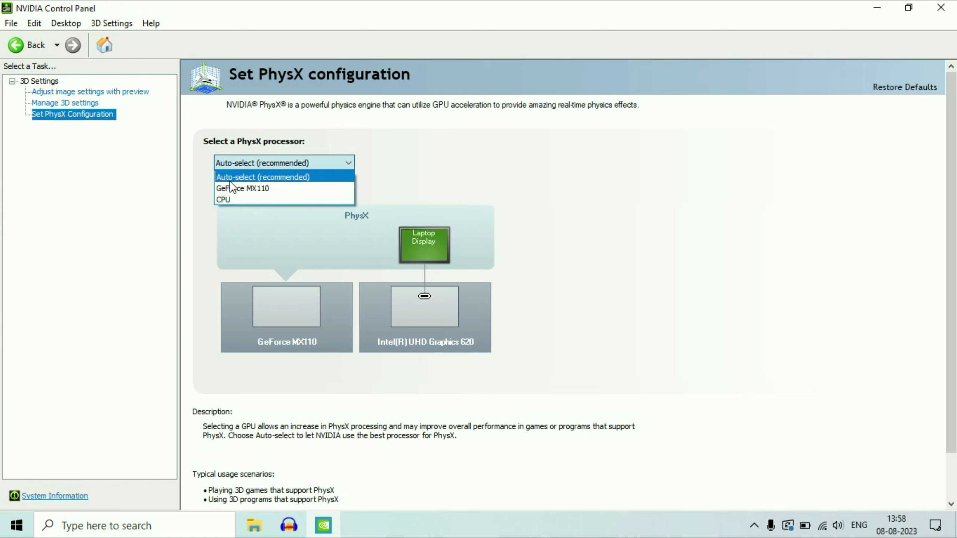
Step: Select GeForce MX110 as the PhysX processor and apply it
click(253, 188)
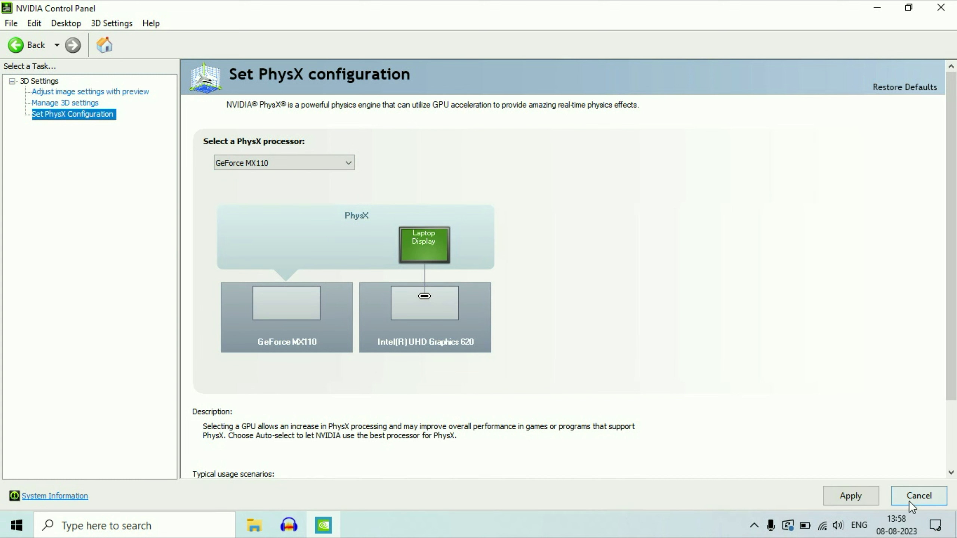
click(852, 495)
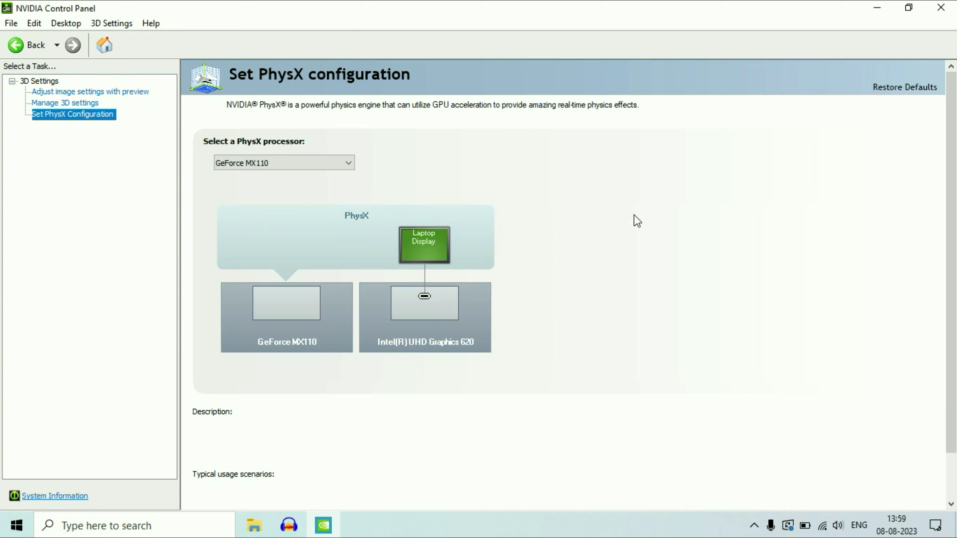
Step: Minimize the control panel, then restore it from the taskbar to the PhysX page
click(875, 7)
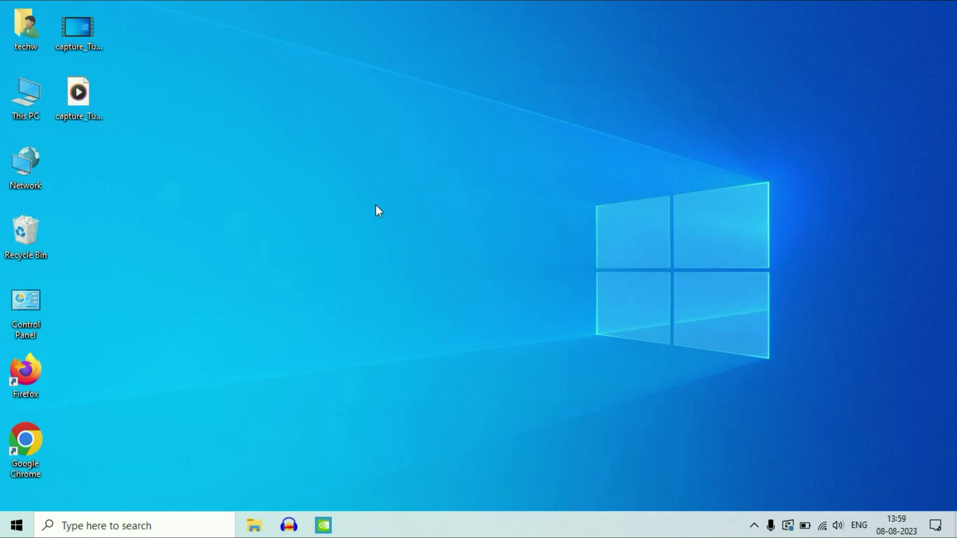
click(323, 525)
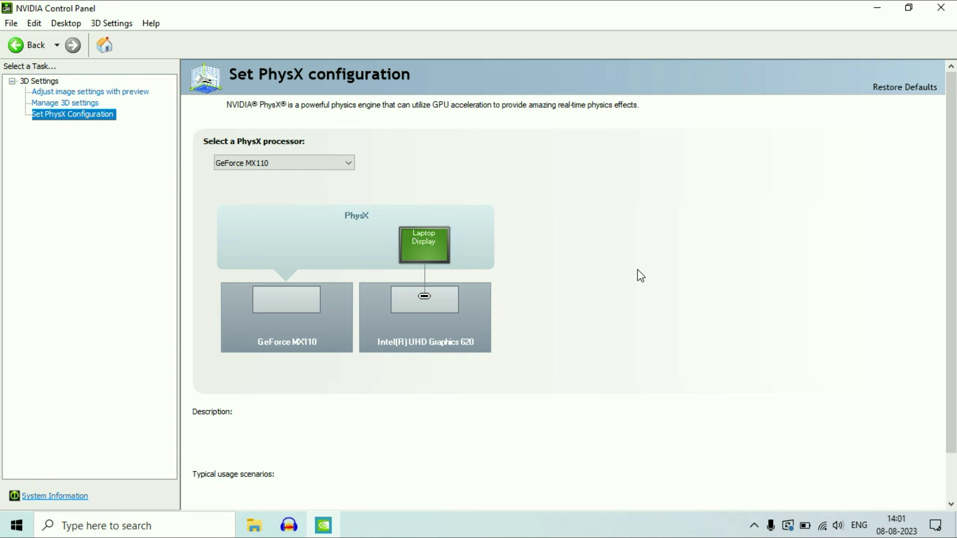
Step: Restore PhysX and the 3D settings to defaults, then show the image settings preview page
click(897, 89)
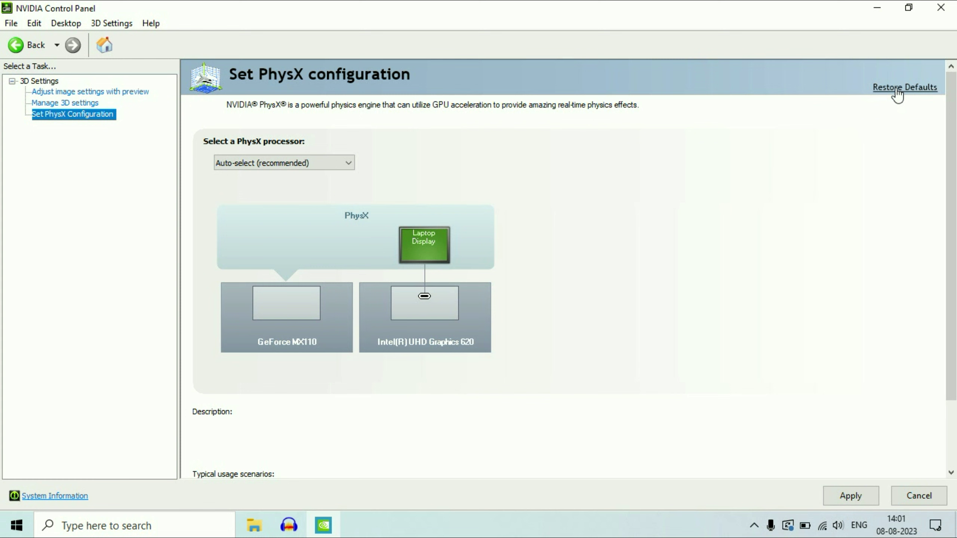
click(850, 495)
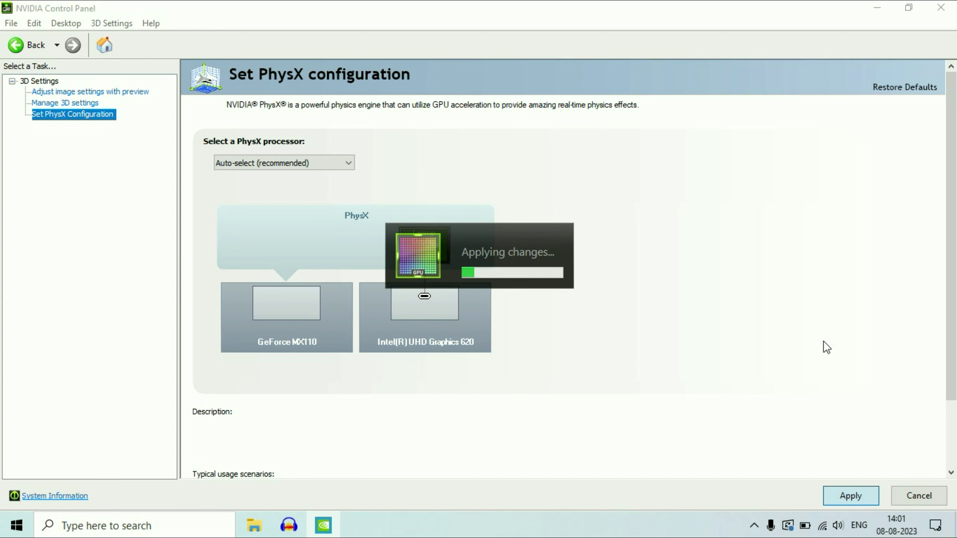
click(81, 103)
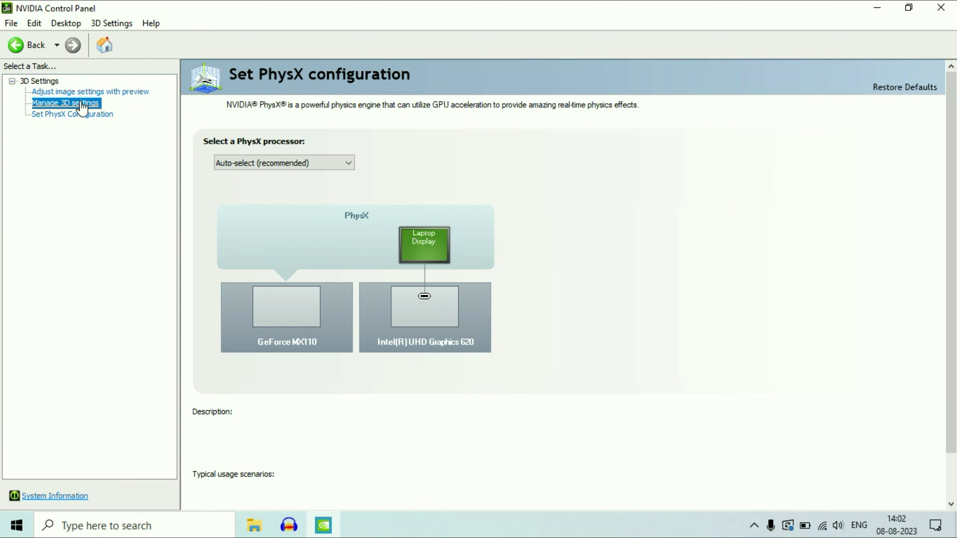
click(893, 91)
click(531, 305)
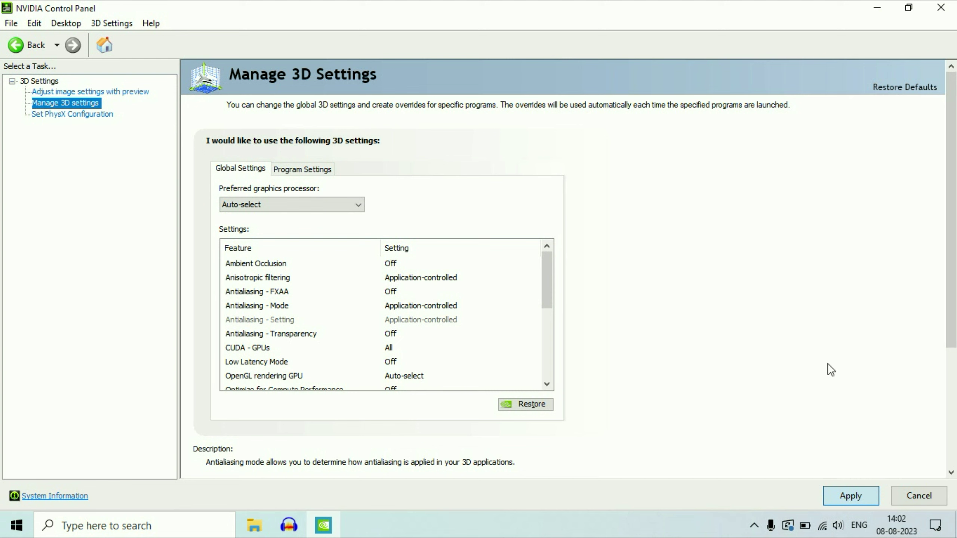
click(130, 93)
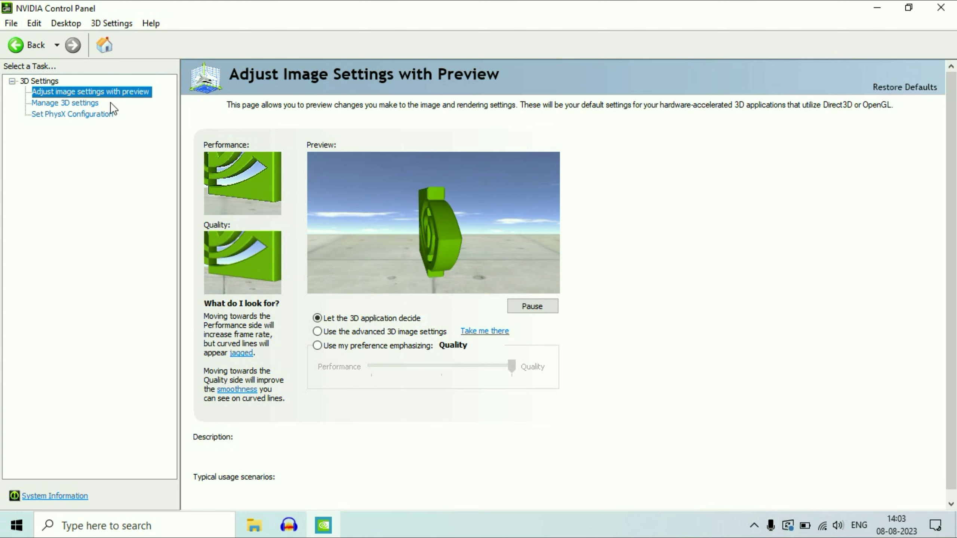
Step: Choose advanced 3D image settings, then view the Program Settings tab of Manage 3D settings
click(317, 333)
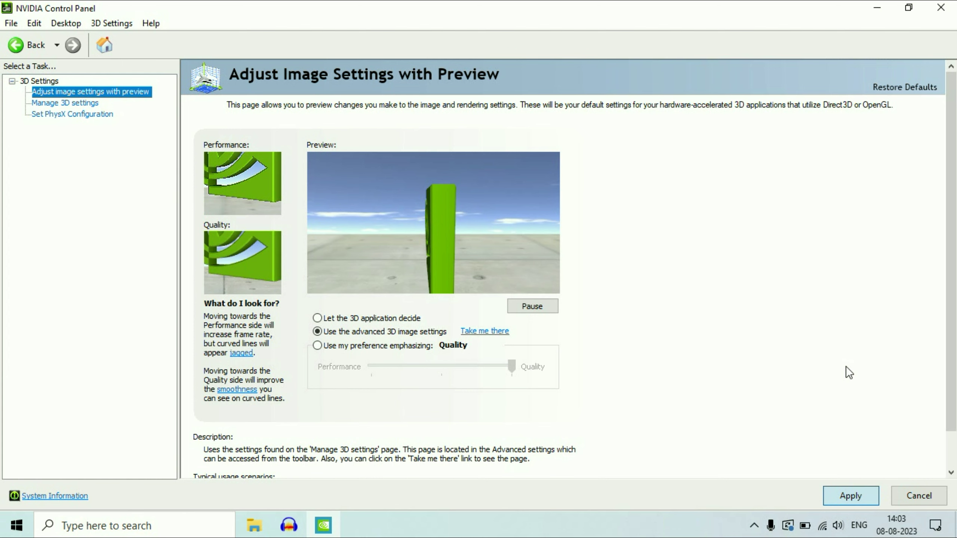
click(62, 104)
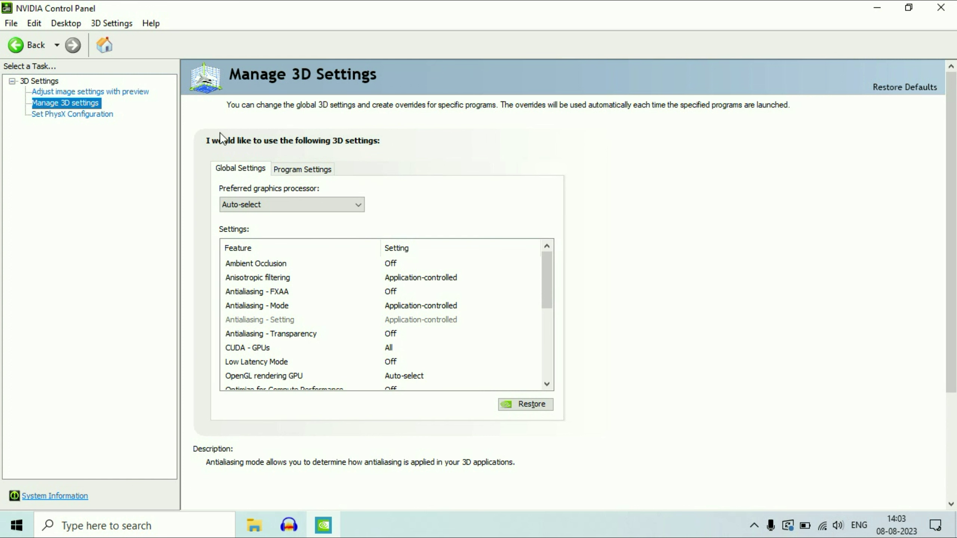
click(304, 170)
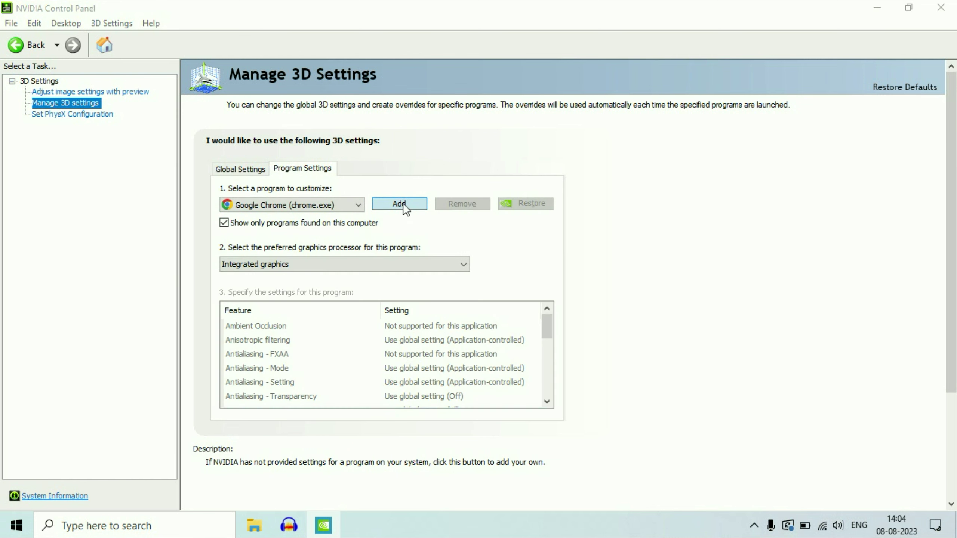
Step: Add VideoPad Video Editor from the program list as a customized program
click(403, 203)
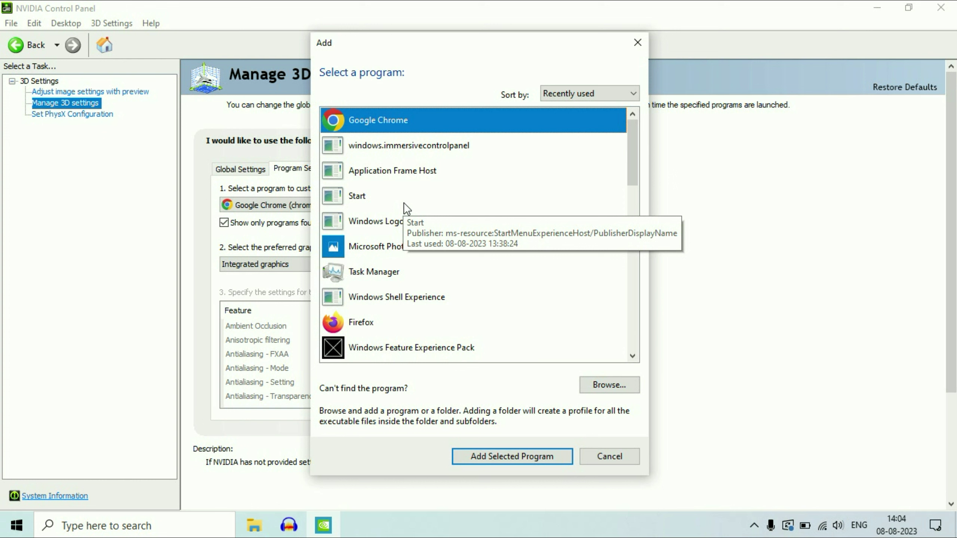
scroll(511, 209, down, 3)
scroll(546, 214, down, 1)
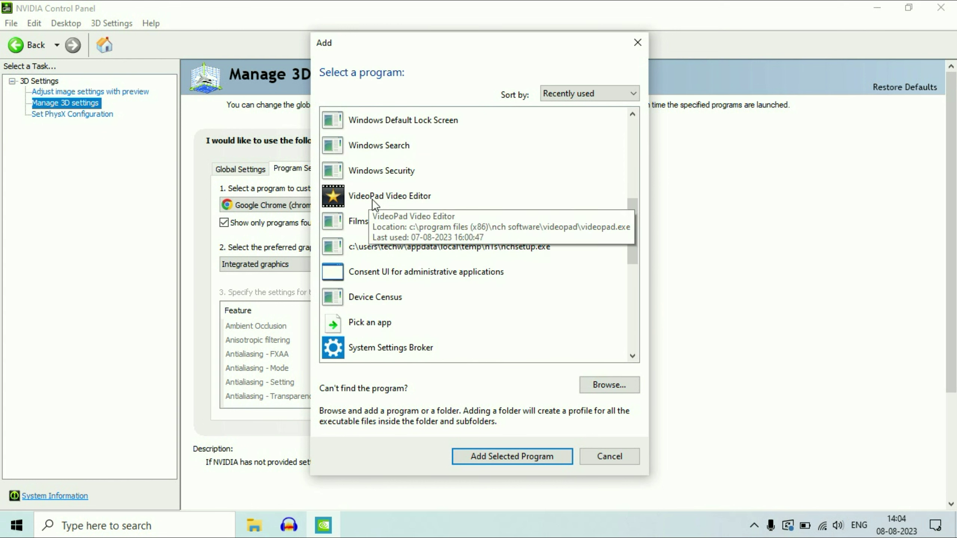
click(393, 199)
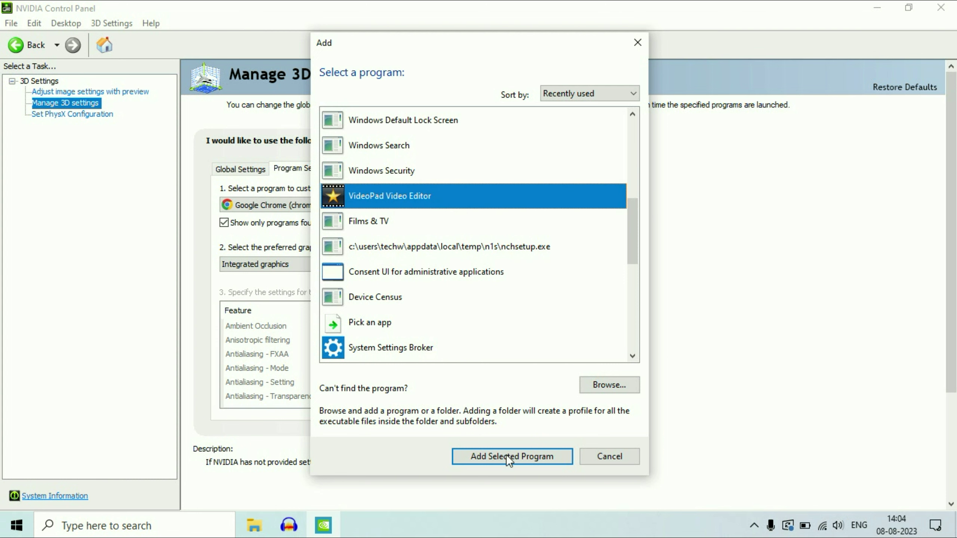
click(523, 459)
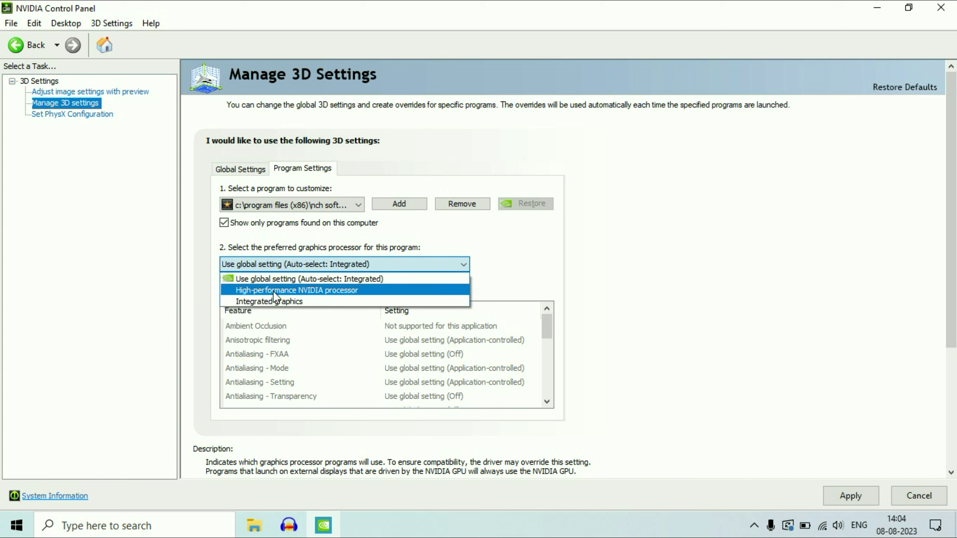
Step: Assign and apply High-performance NVIDIA processor for VideoPad, confirm it, and minimize the window
click(331, 290)
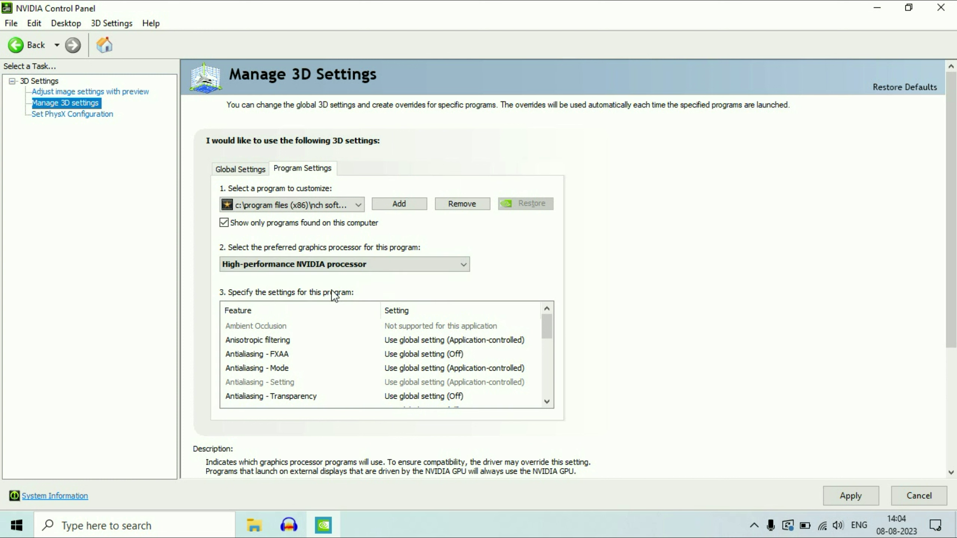
click(865, 494)
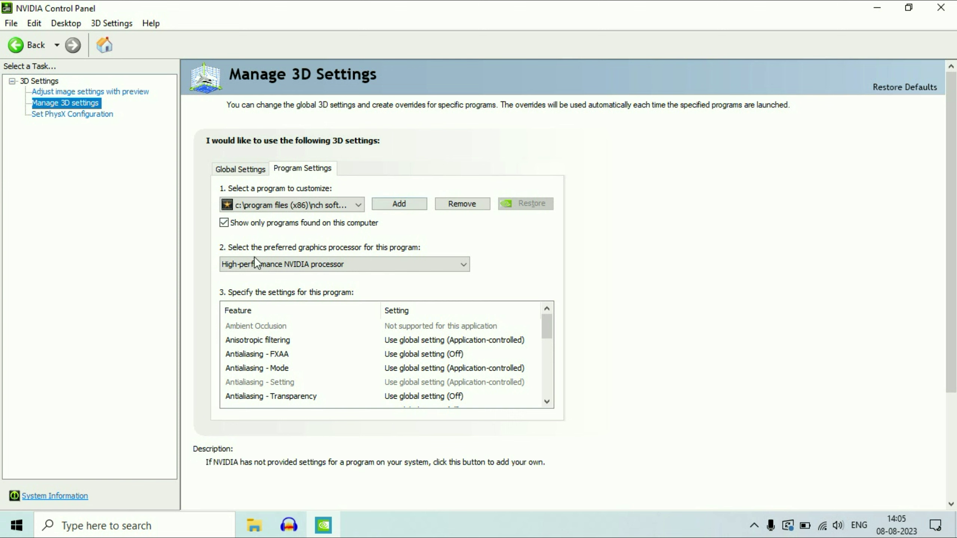
click(467, 269)
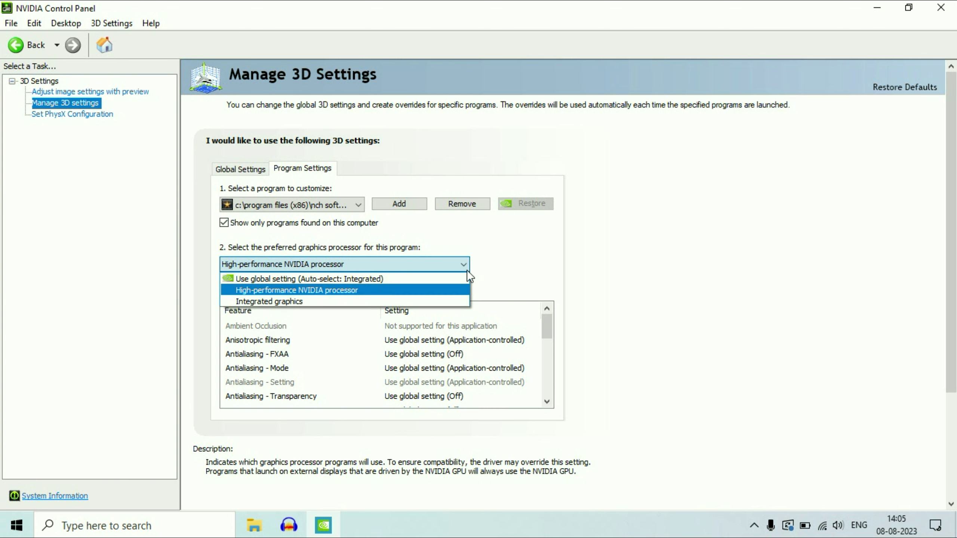
click(466, 270)
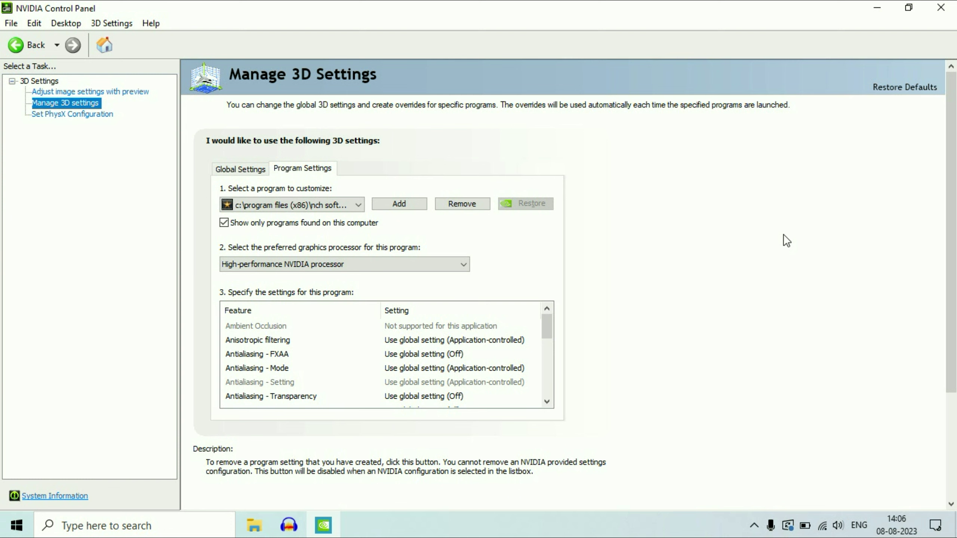
click(877, 7)
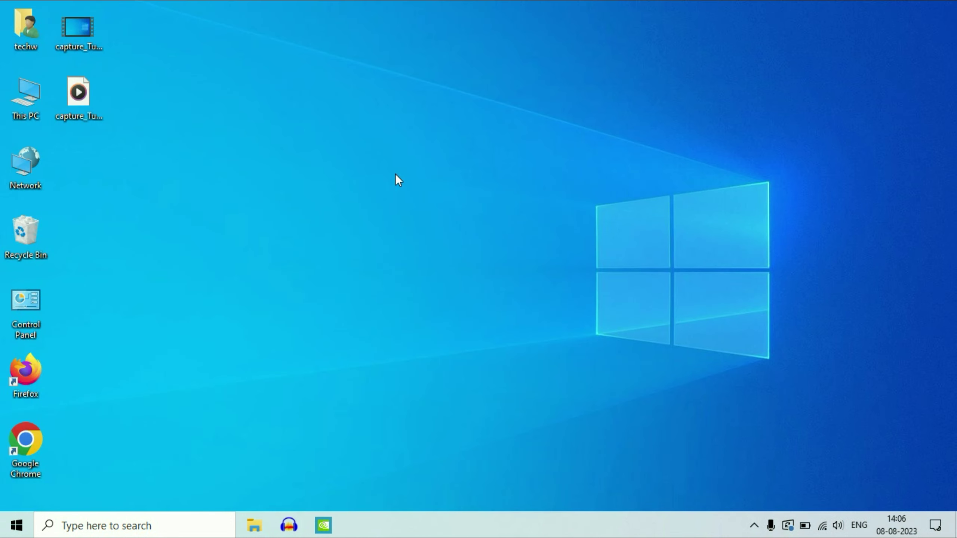